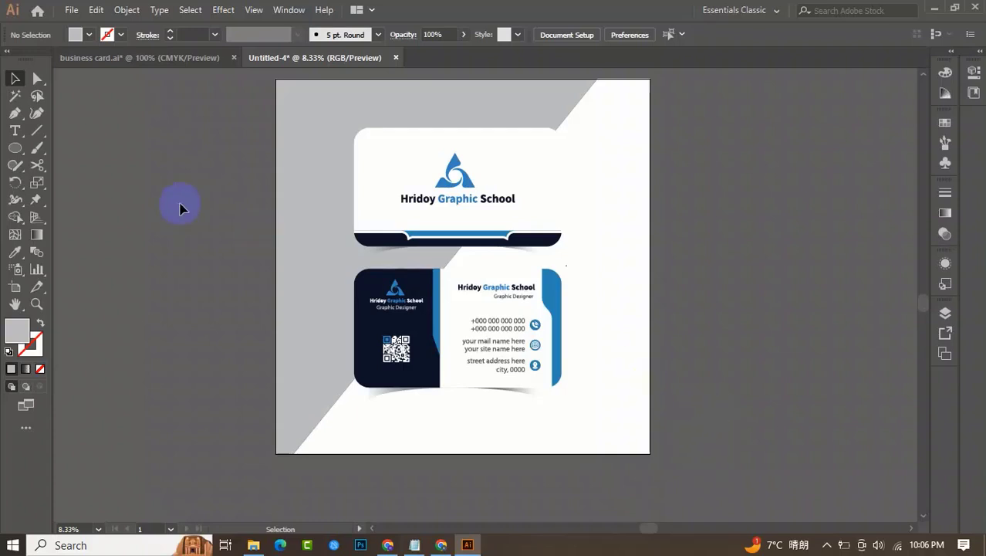
# Save the document as an Illustrator EPS file named "business card" in the vector file folder
pyautogui.click(70, 11)
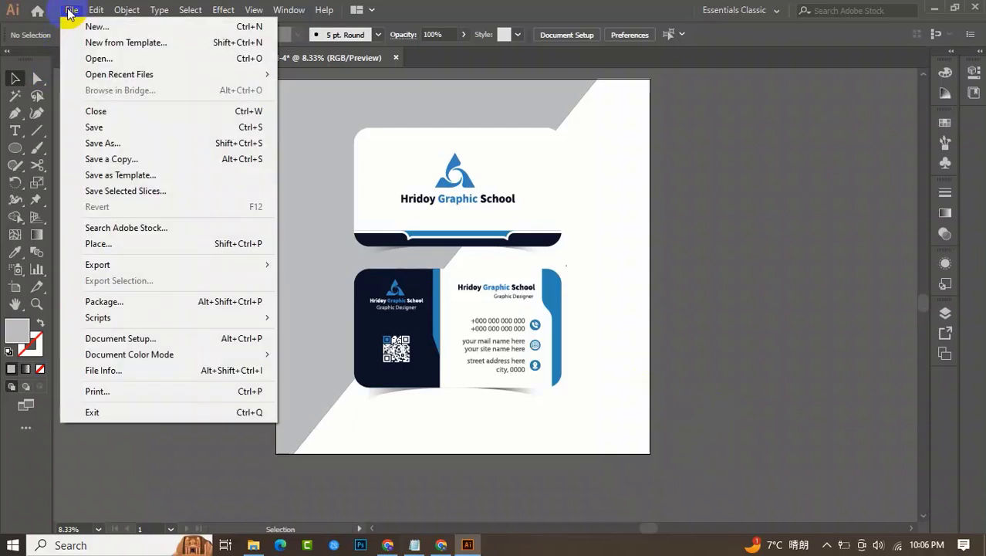
pyautogui.click(125, 142)
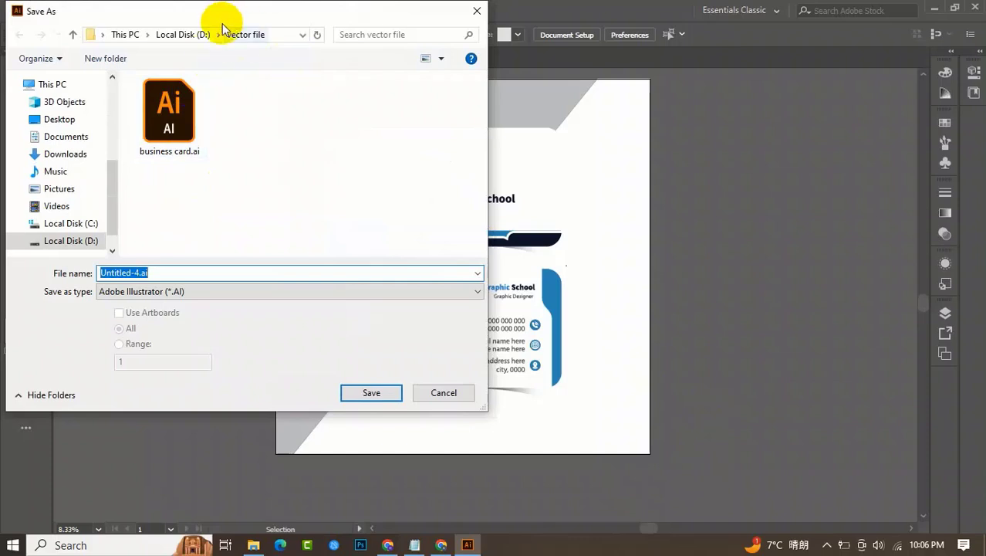
pyautogui.click(149, 291)
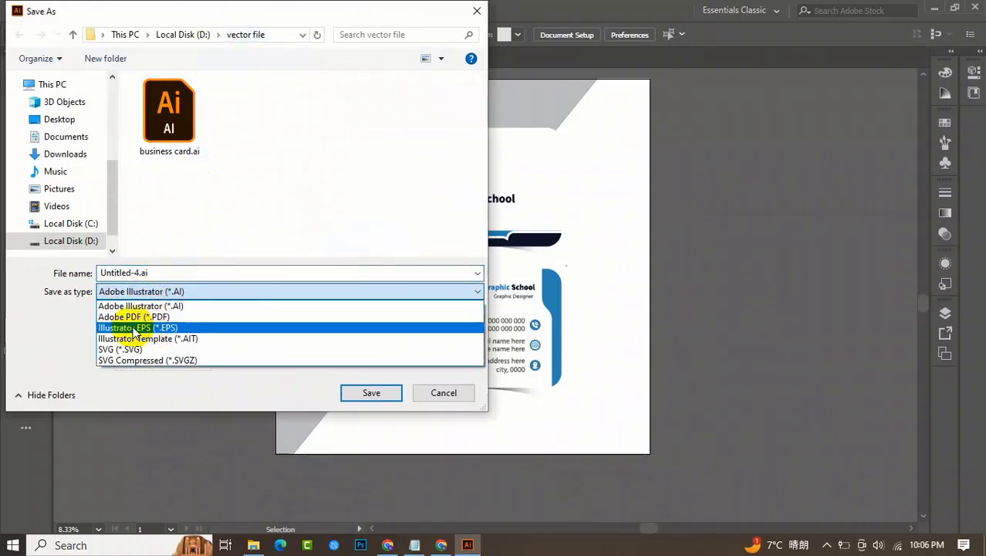
pyautogui.click(152, 332)
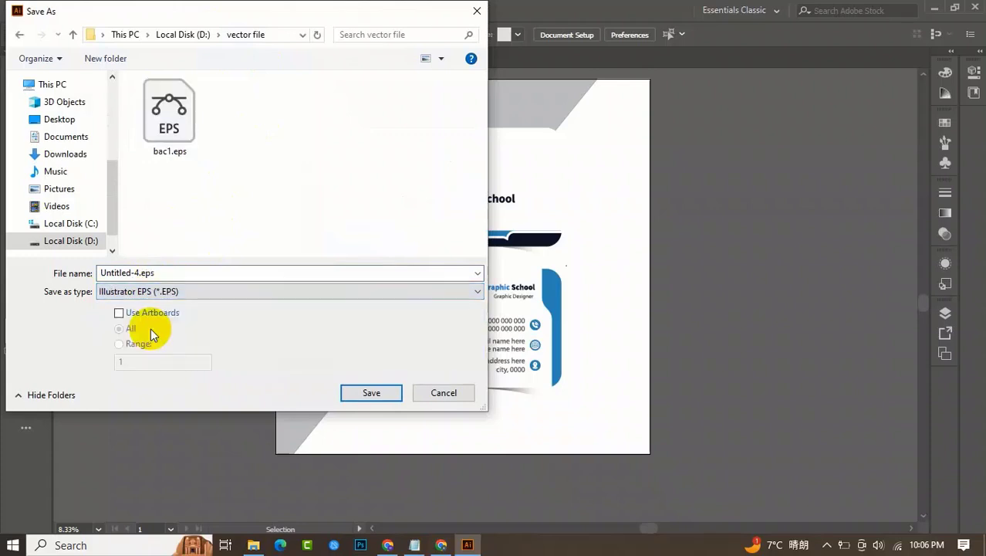
pyautogui.click(172, 273)
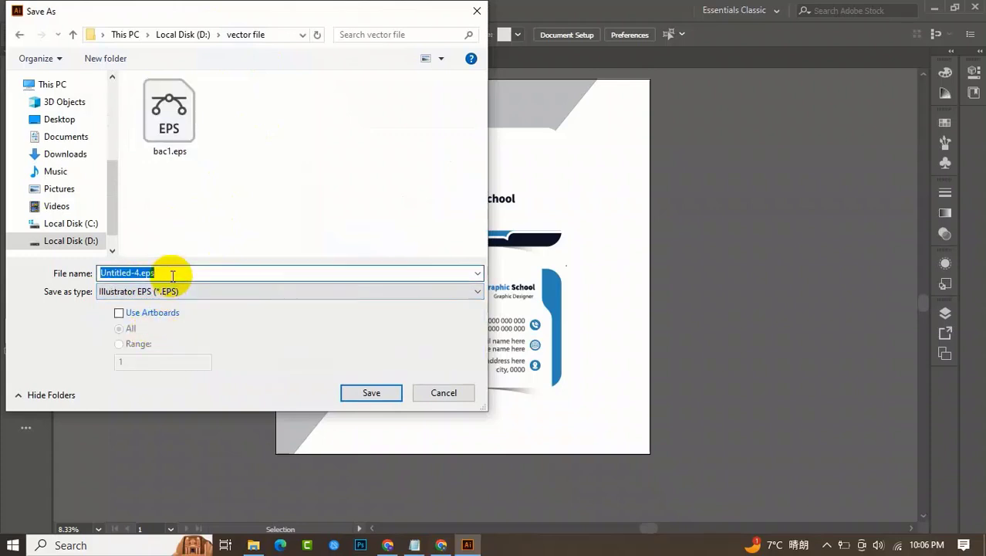
pyautogui.write('busine')
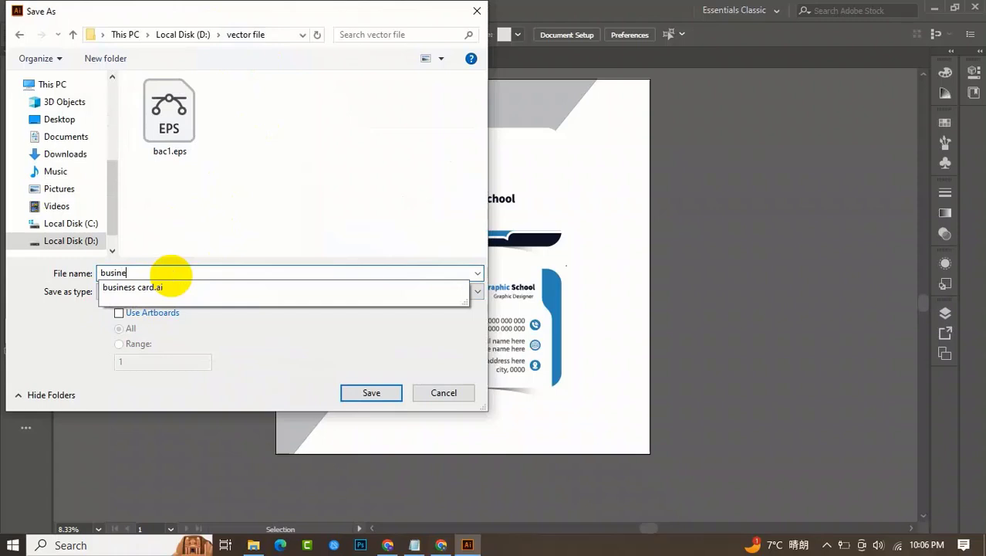
pyautogui.write('ss card')
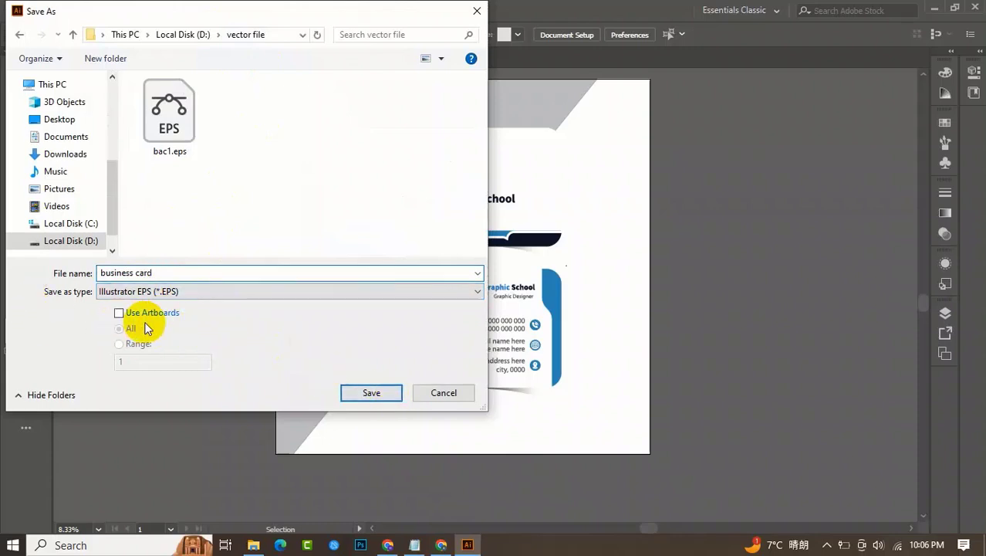
pyautogui.click(371, 393)
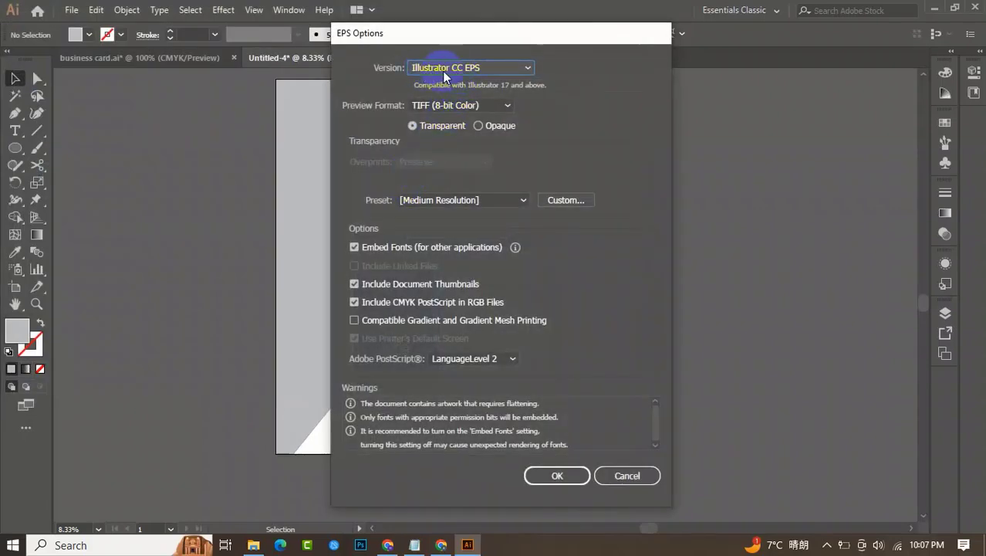
# Set the EPS version to Illustrator 10 EPS and complete the save, accepting the legacy format
pyautogui.click(444, 73)
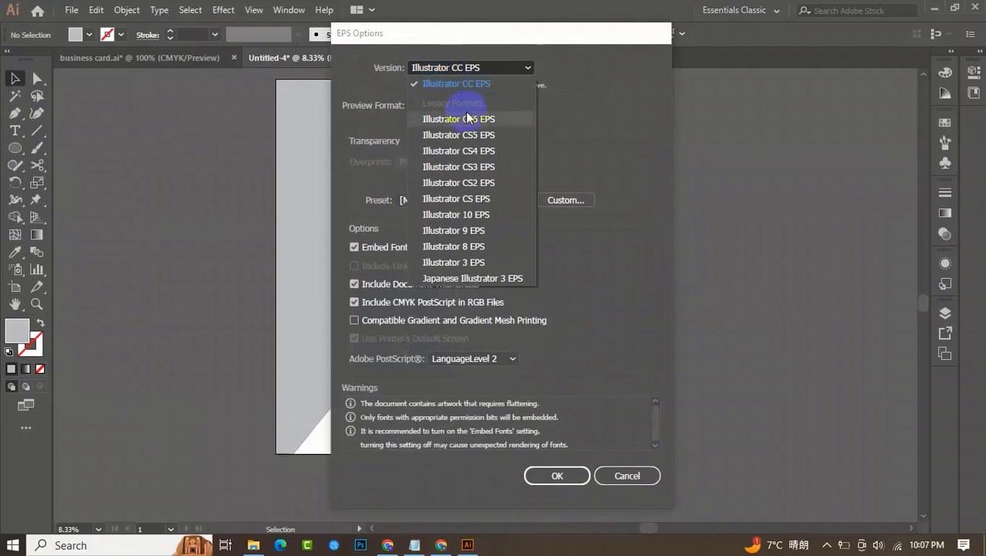
pyautogui.click(469, 216)
pyautogui.click(558, 460)
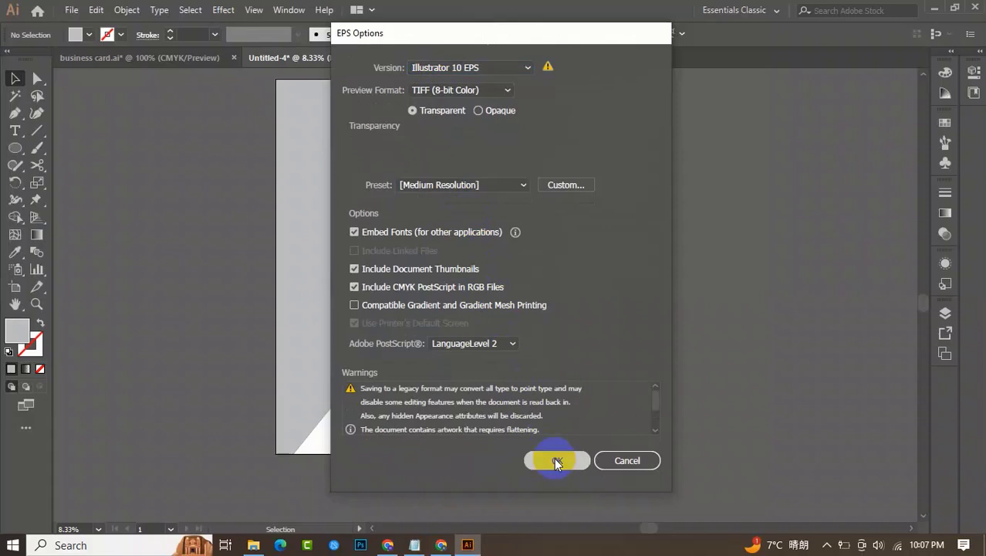
pyautogui.click(549, 299)
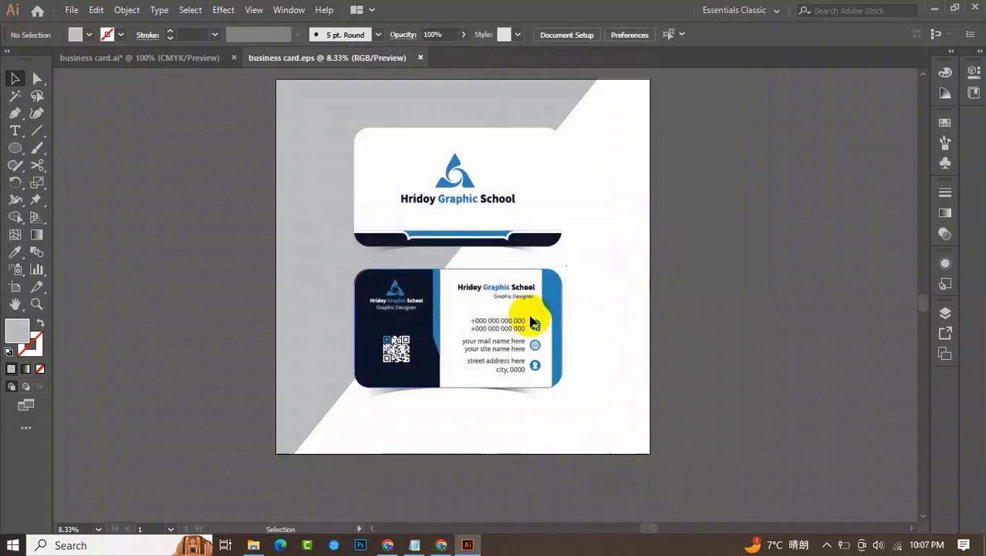
# Switch to the Shutterstock contributor portfolio in Chrome, upload business card.eps from the vector file folder and reload the page
pyautogui.click(387, 545)
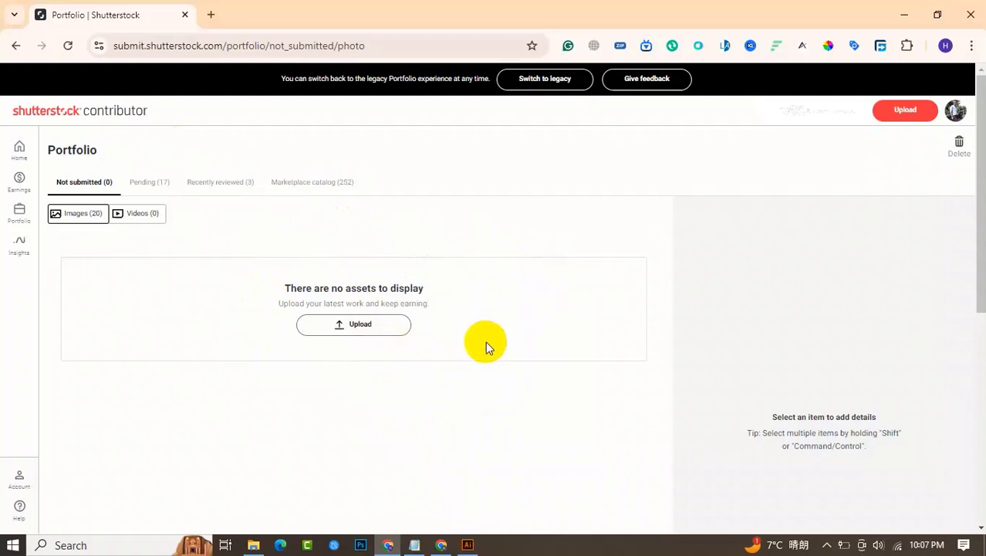
pyautogui.click(898, 122)
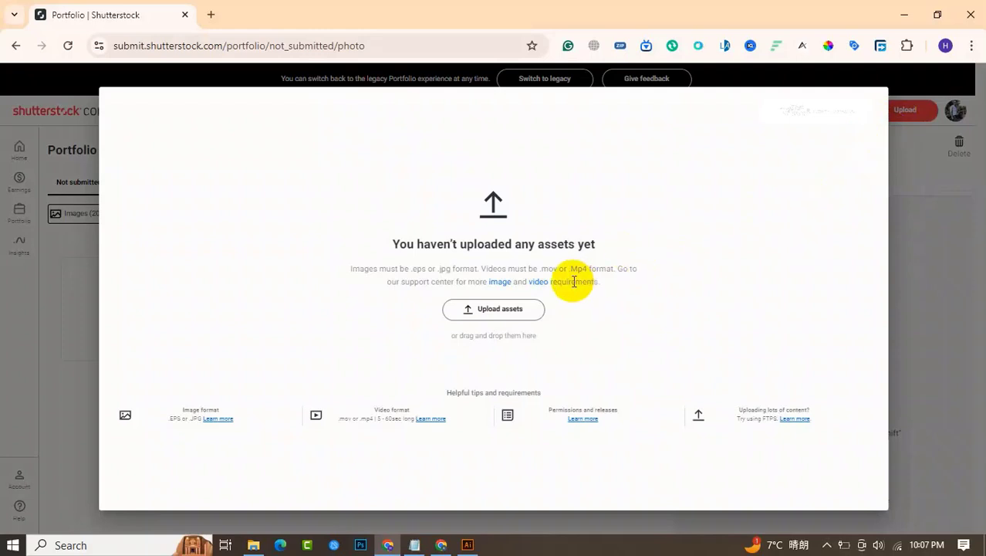
pyautogui.click(479, 318)
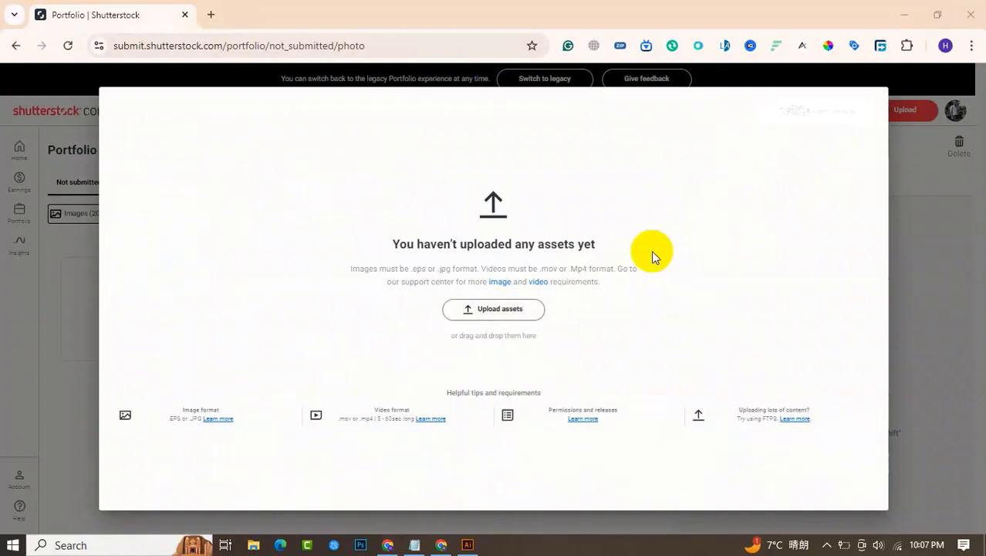
pyautogui.click(509, 307)
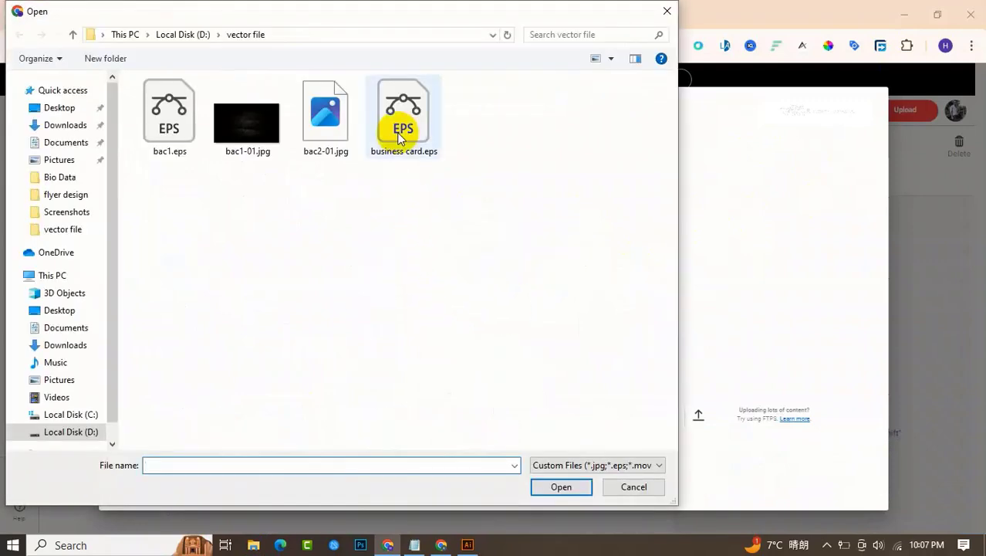
pyautogui.click(400, 138)
pyautogui.click(561, 486)
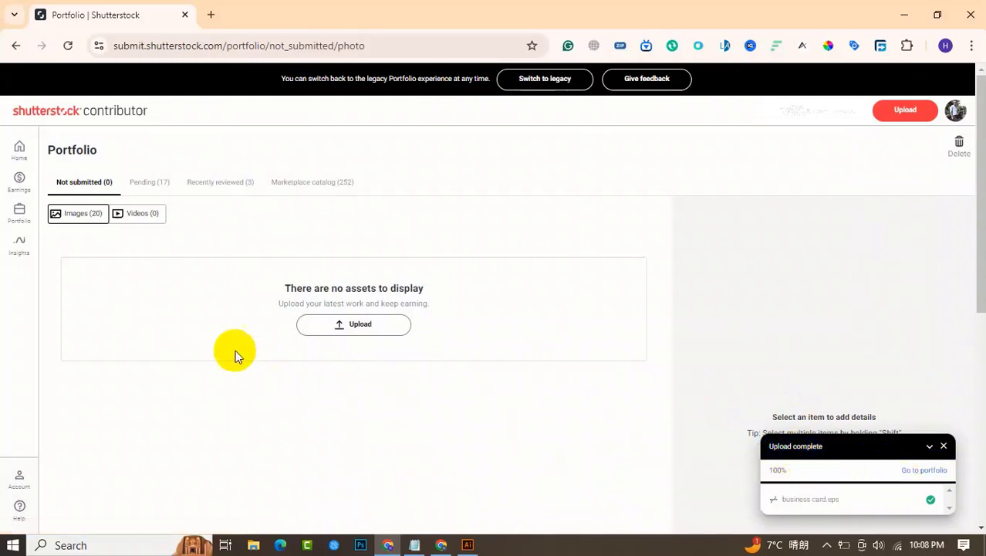
pyautogui.click(67, 47)
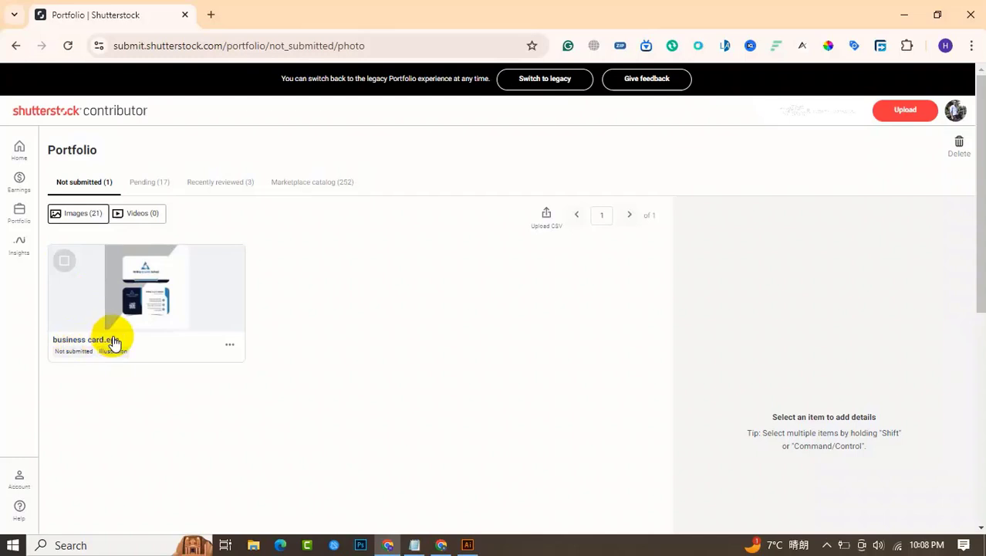
# Describe business card.eps as "Stylish and Elegant Business Card Design for Professional Branding" and add keywords such as business card, elegant design and graphic design
pyautogui.click(62, 260)
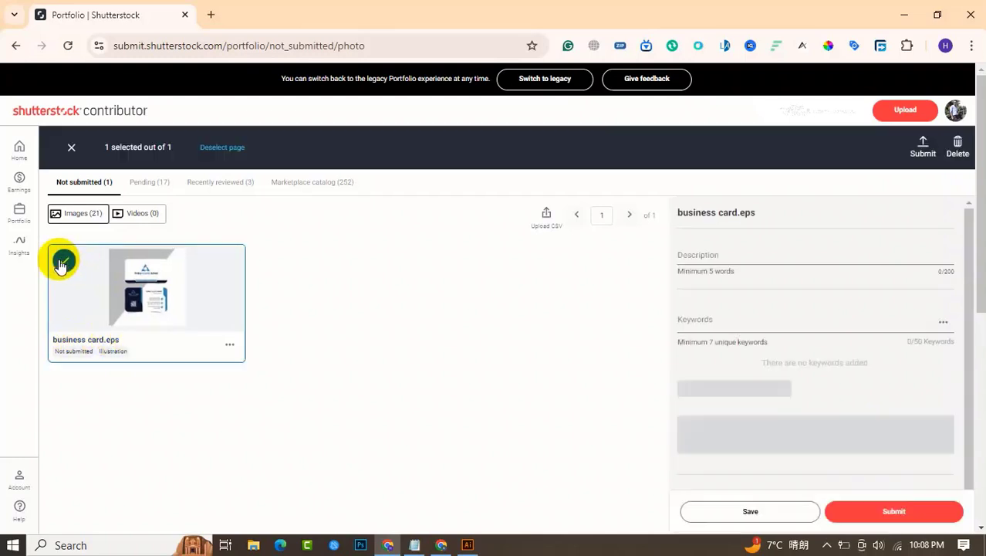
pyautogui.click(764, 253)
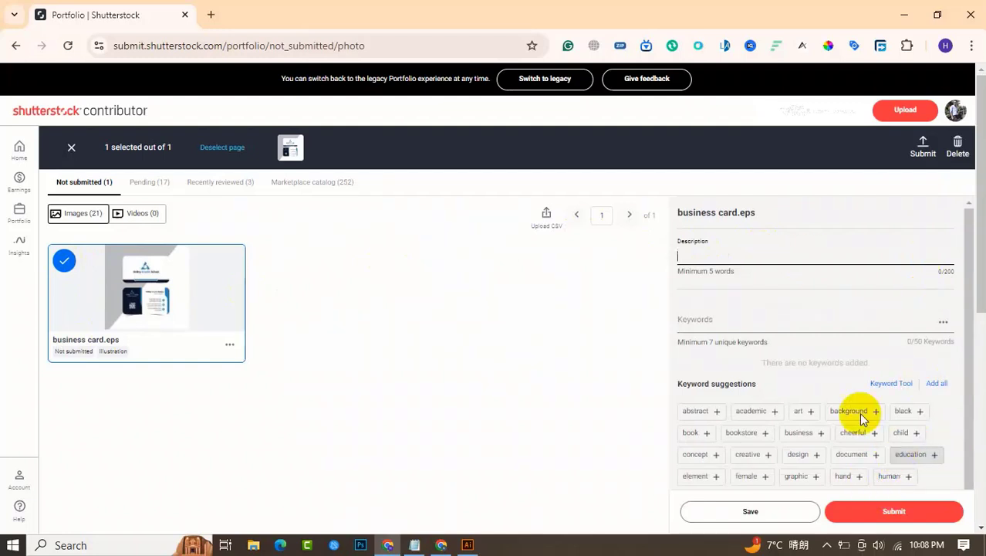
pyautogui.click(773, 320)
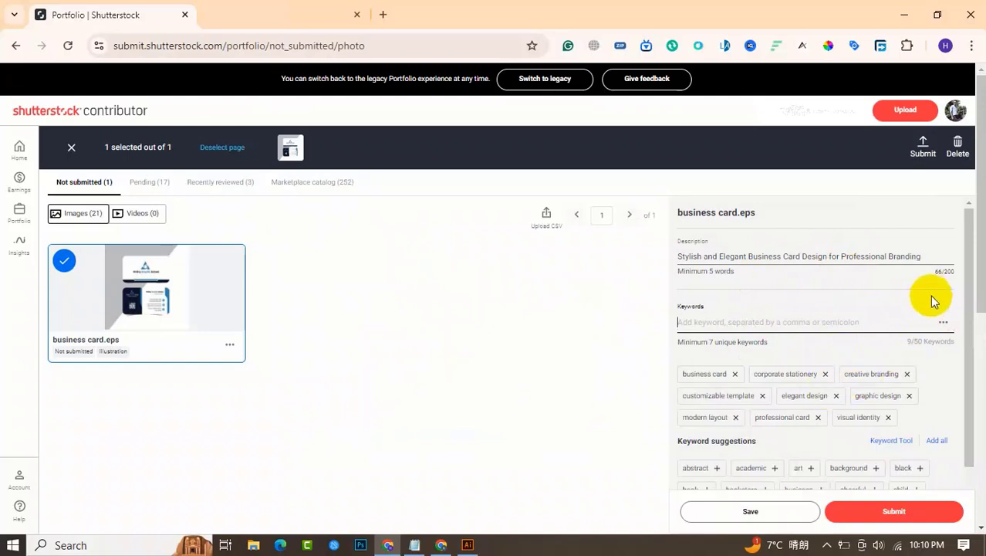
# Add the suggested keywords abstract and concept to the business card asset
pyautogui.moveTo(962, 320); pyautogui.dragTo(969, 394)
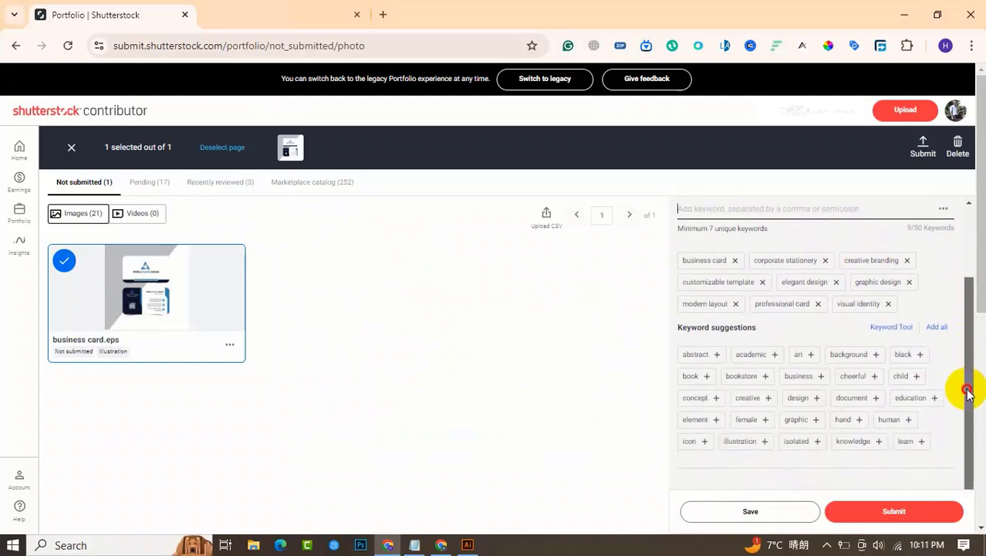
pyautogui.click(685, 354)
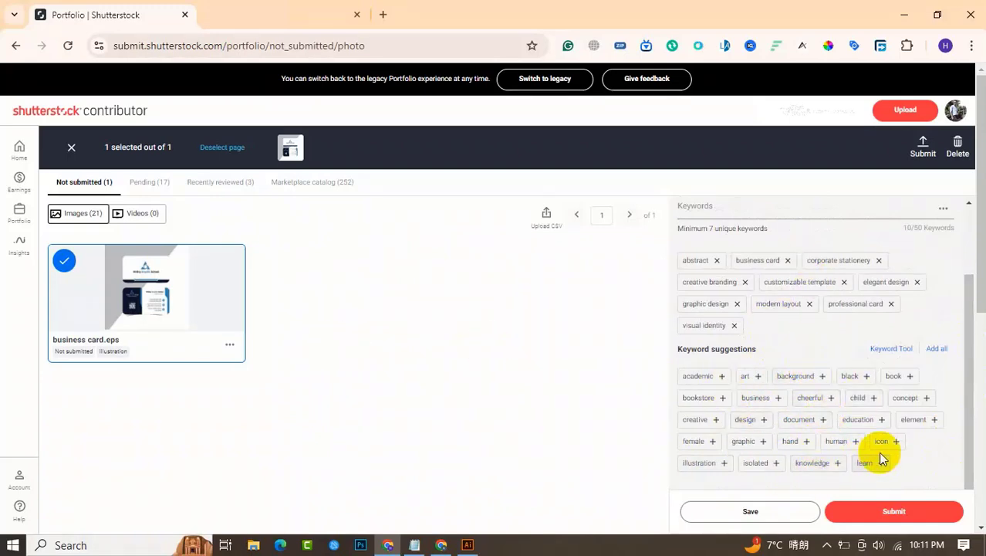
pyautogui.click(911, 399)
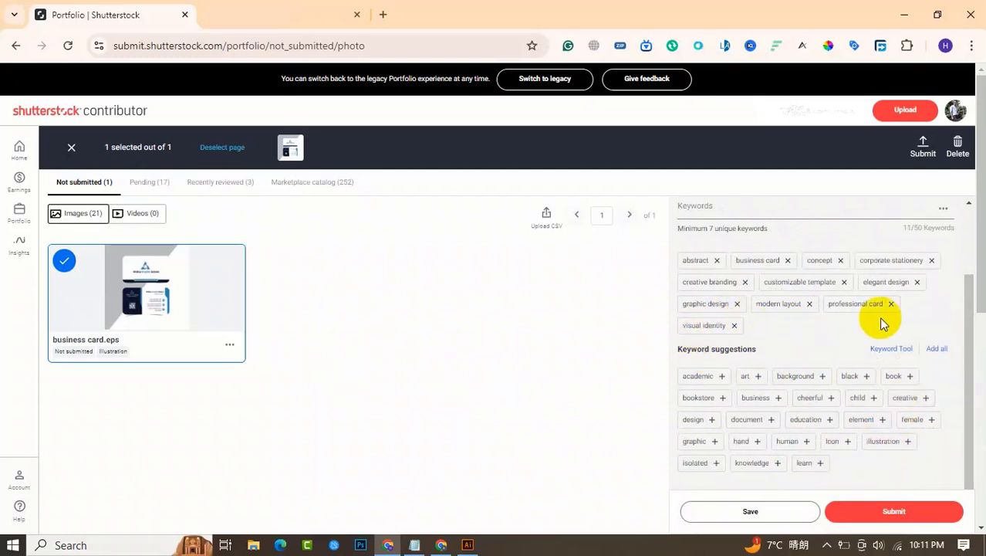
# Set Category 1 to Abstract and choose Illustration as the image type
pyautogui.moveTo(964, 328); pyautogui.dragTo(967, 434)
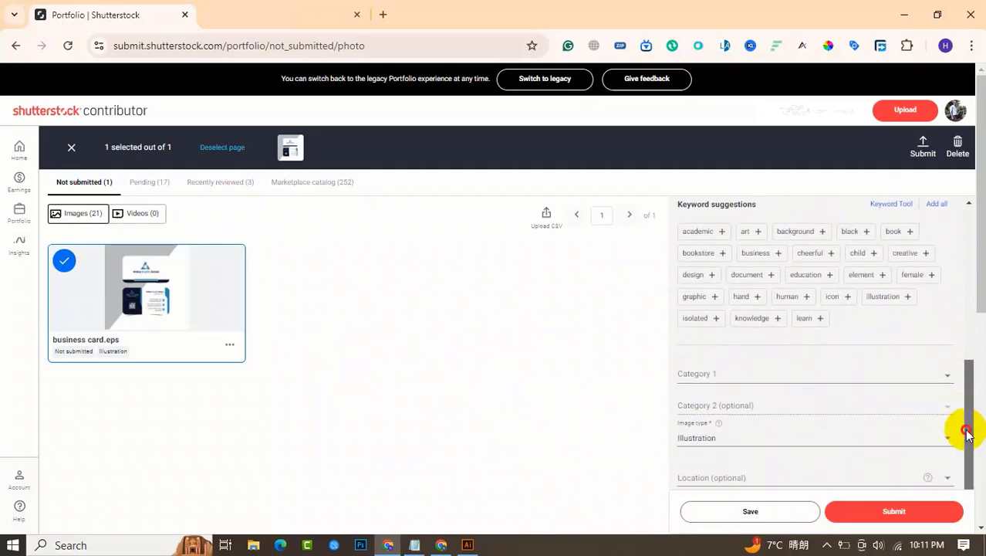
pyautogui.click(735, 381)
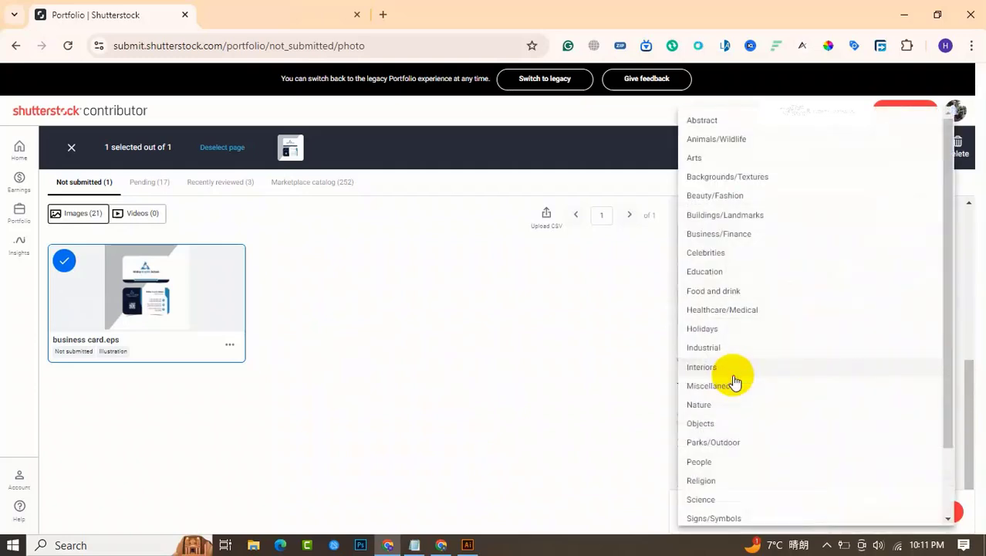
pyautogui.click(743, 126)
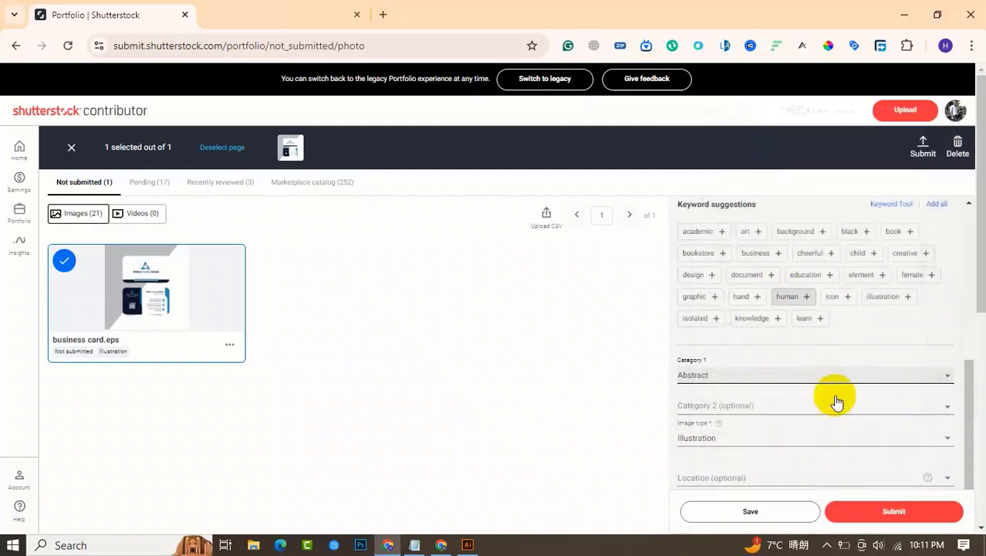
pyautogui.scroll(-2, 973, 278)
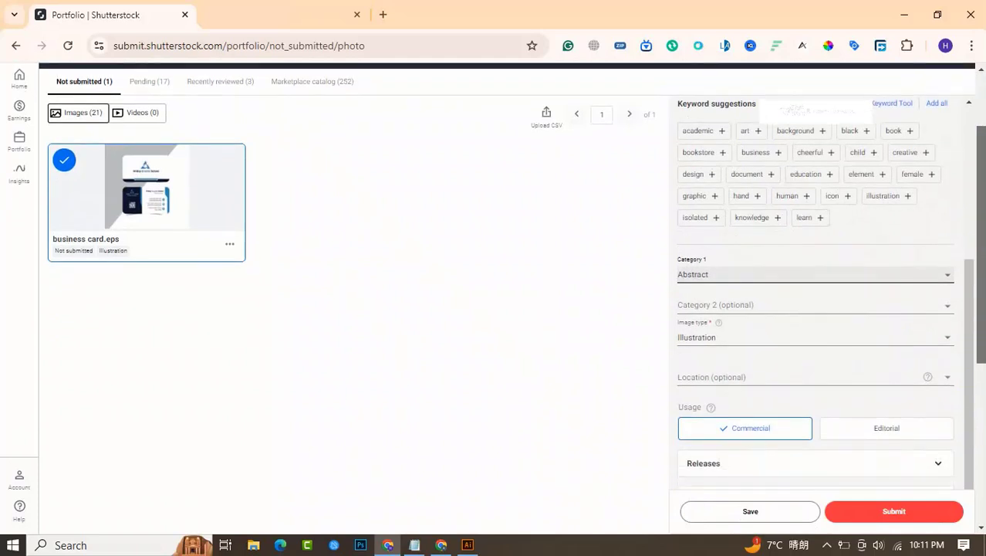
pyautogui.click(704, 344)
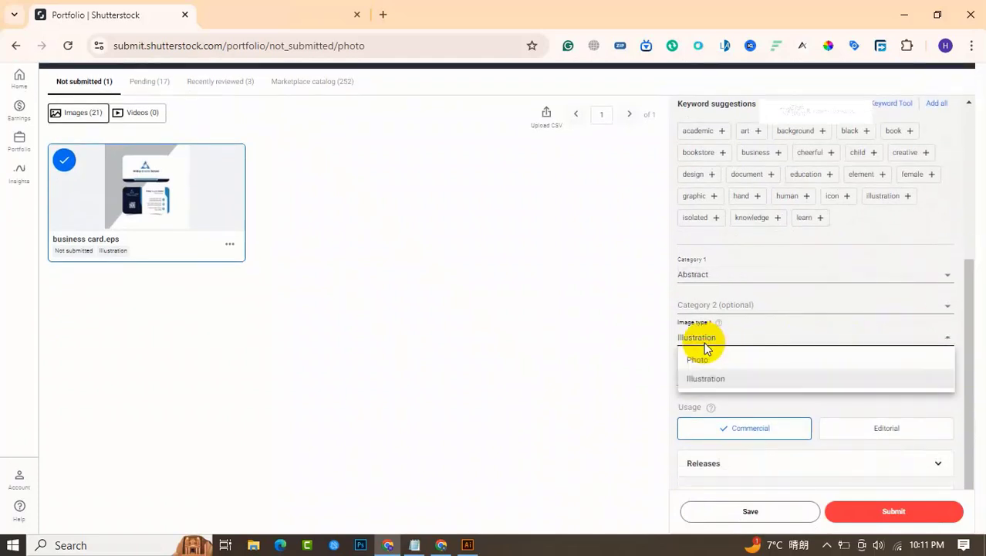
pyautogui.click(714, 377)
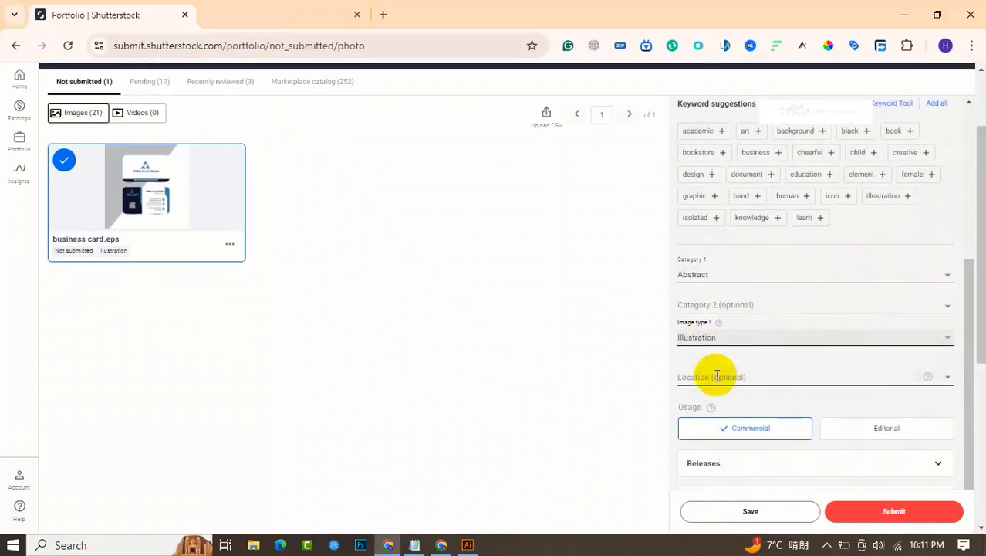
# Submit the business card asset for review and reload the portfolio page
pyautogui.click(865, 513)
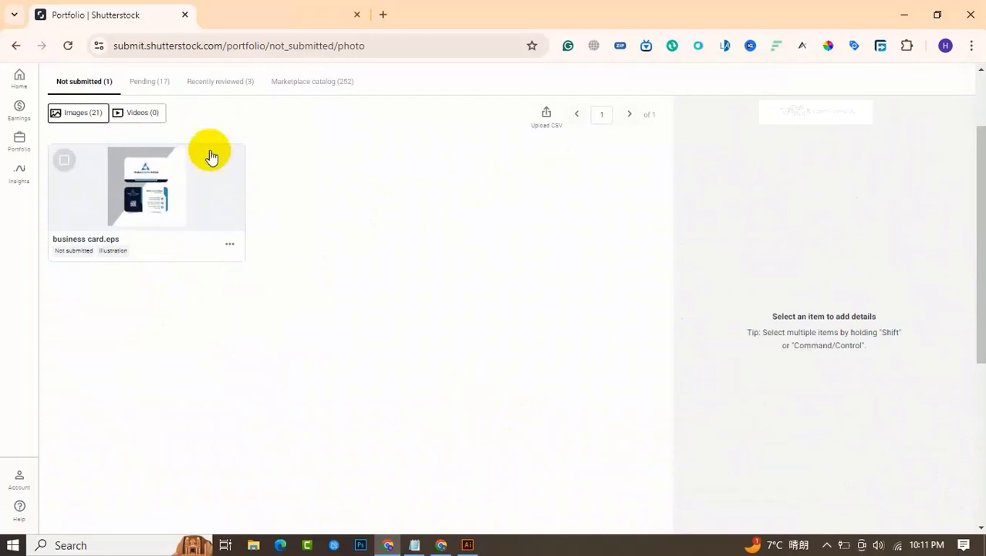
pyautogui.scroll(2, 971, 260)
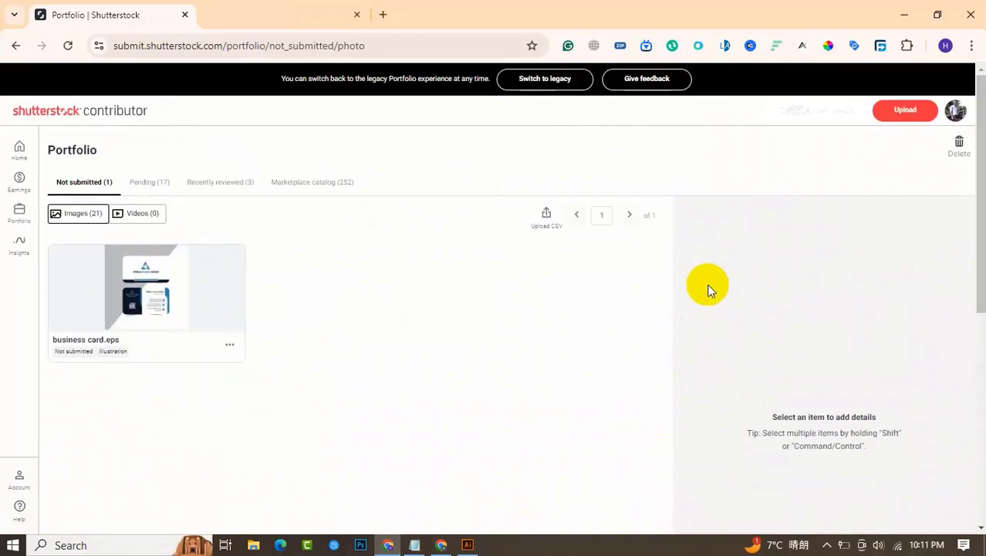
pyautogui.click(67, 46)
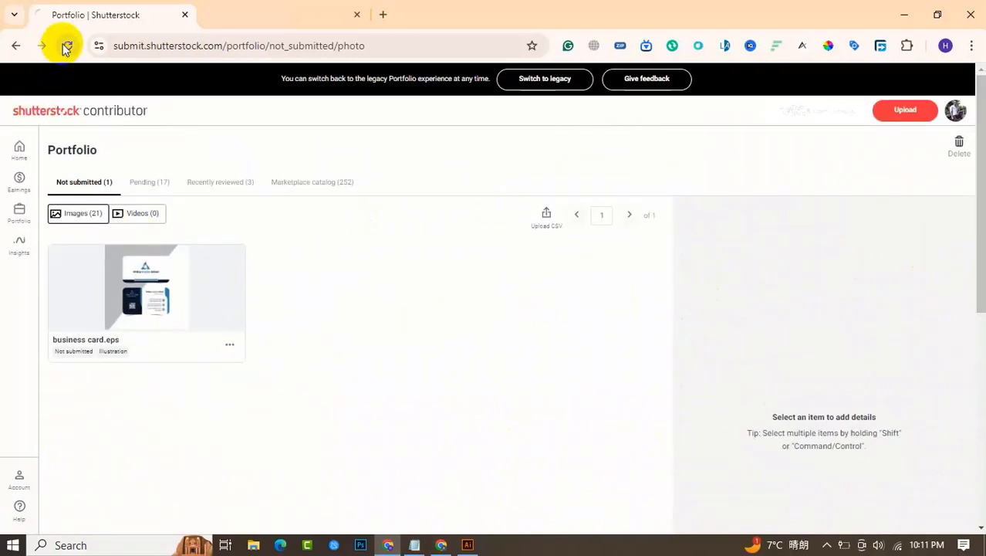